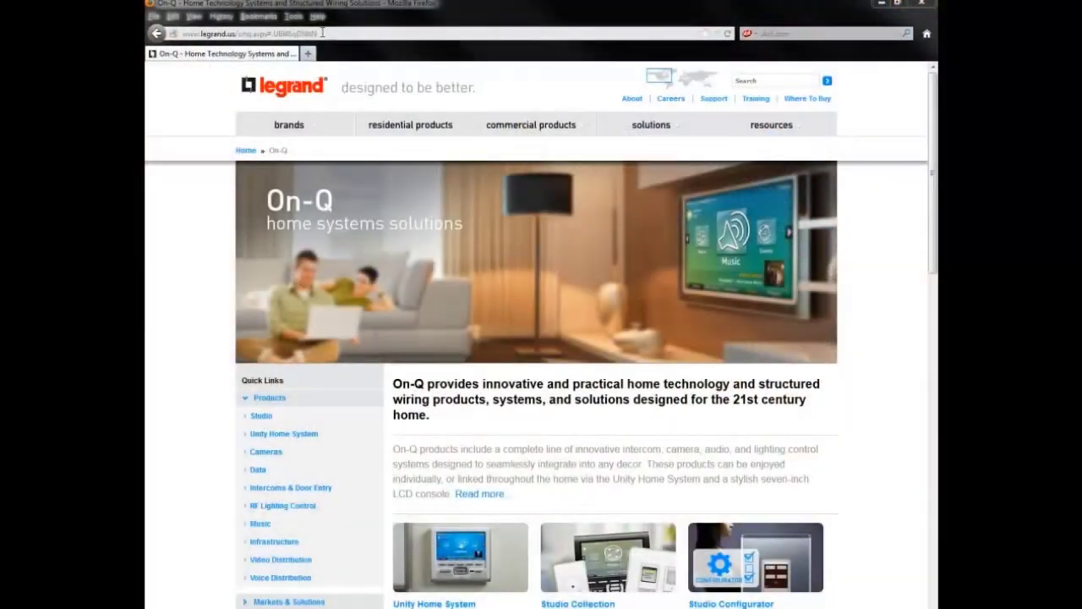
Open the lighting controller's settings page at 192.168.40.6 in the browser
left_click(322, 32)
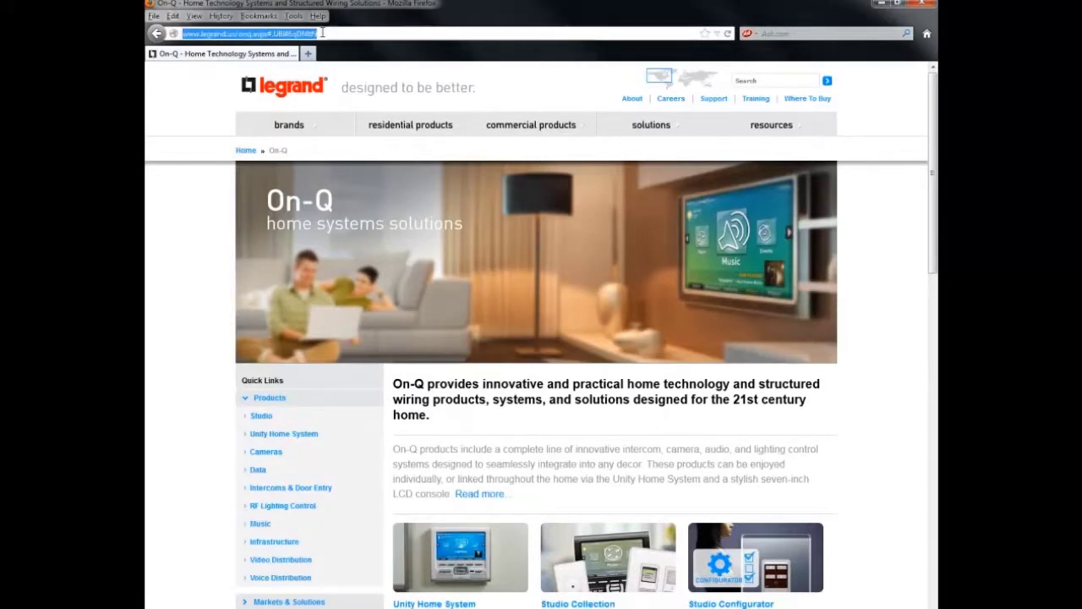
type("192")
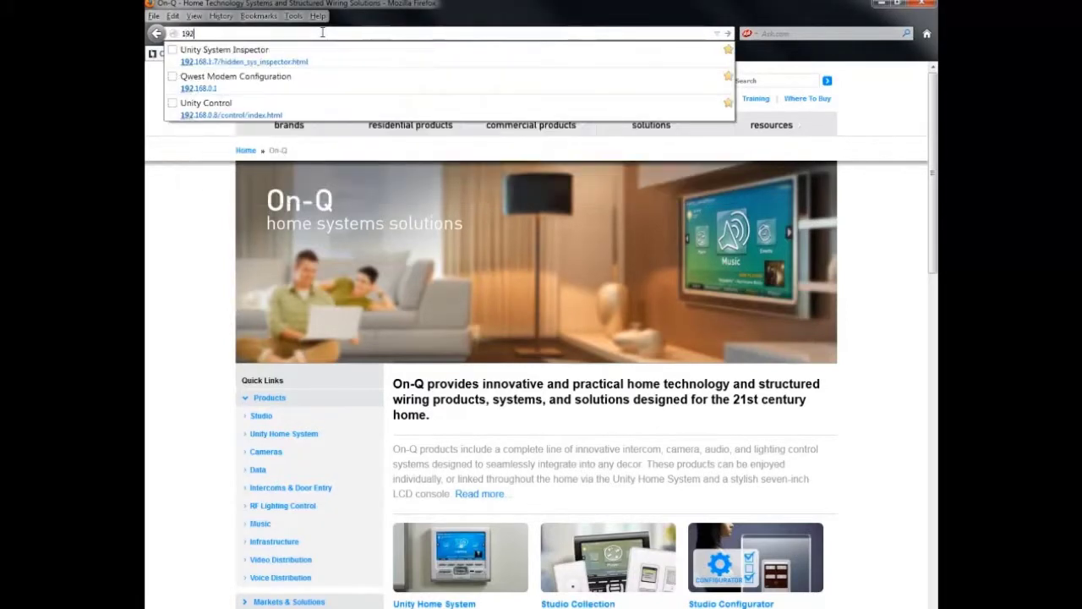
type(".168.40")
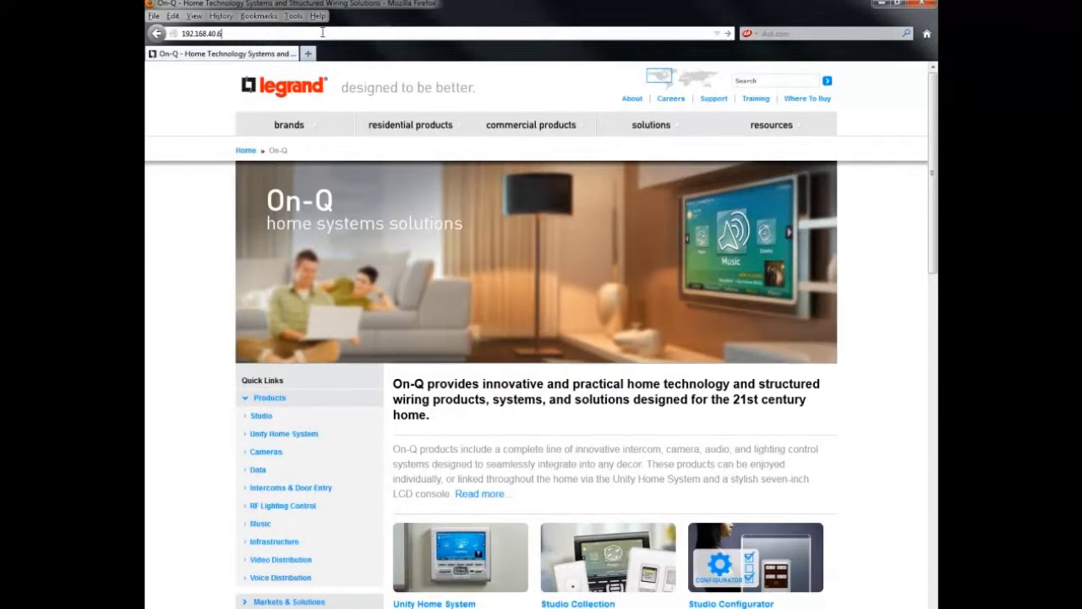
type(".6")
key("Return")
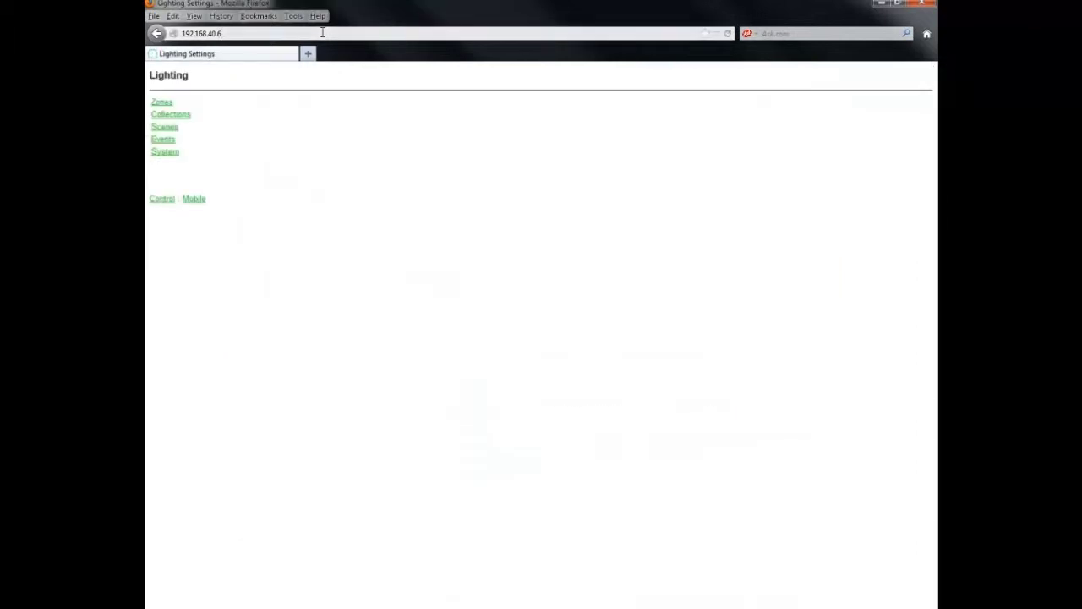
In the system's time settings, enter the zip code 80602 and run its check
left_click(165, 156)
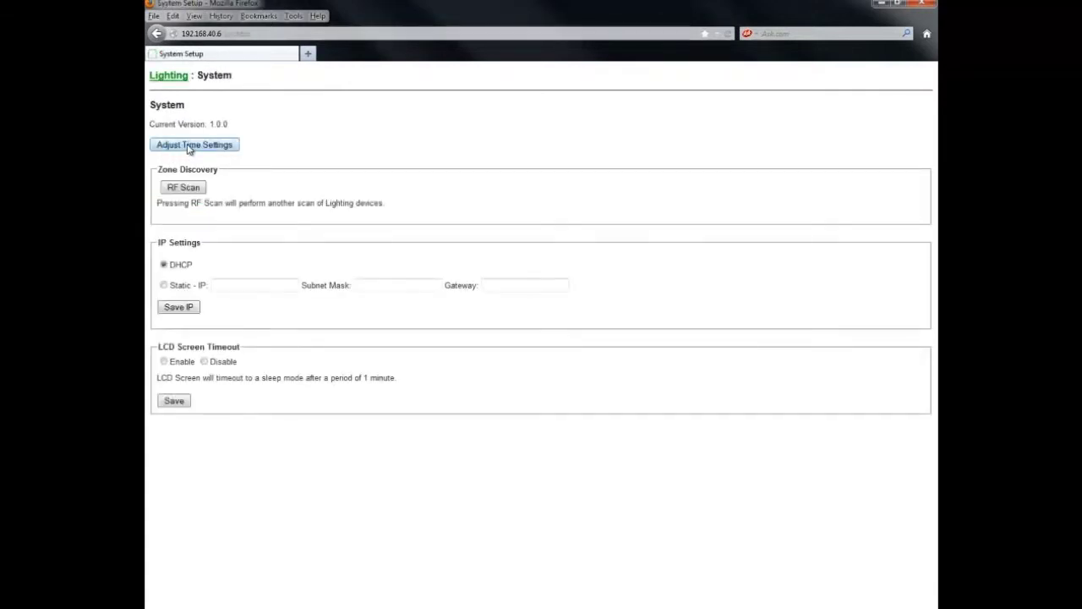
left_click(188, 148)
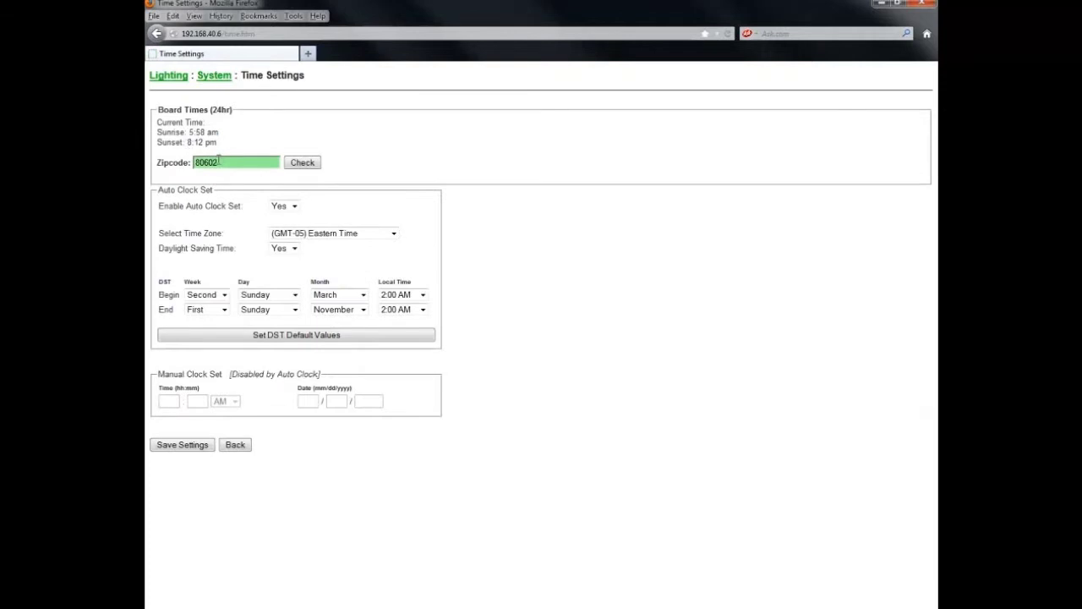
left_click_drag(219, 162, 174, 159)
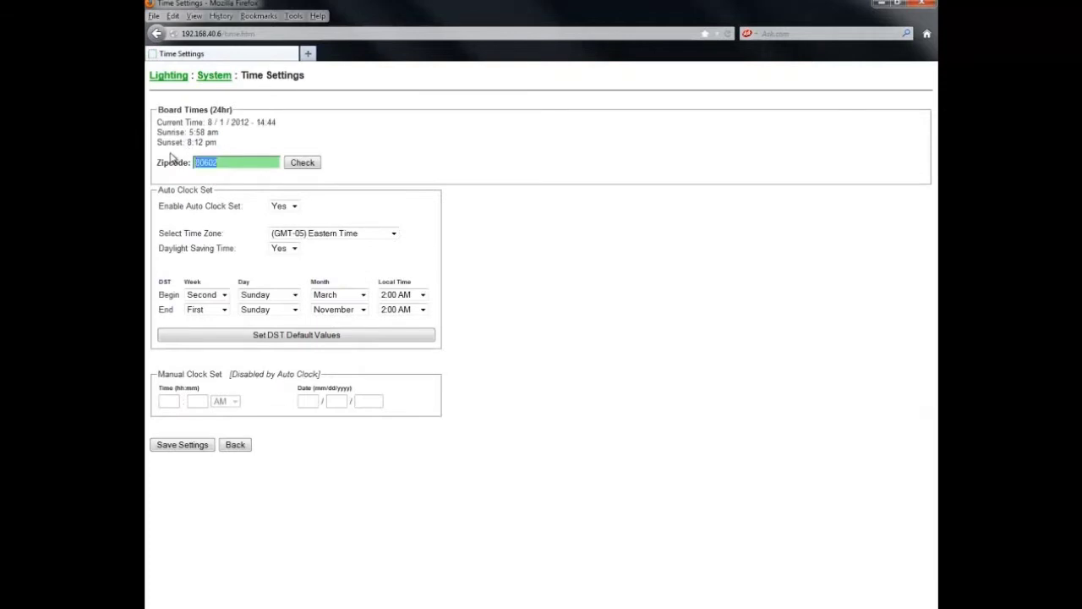
type("80")
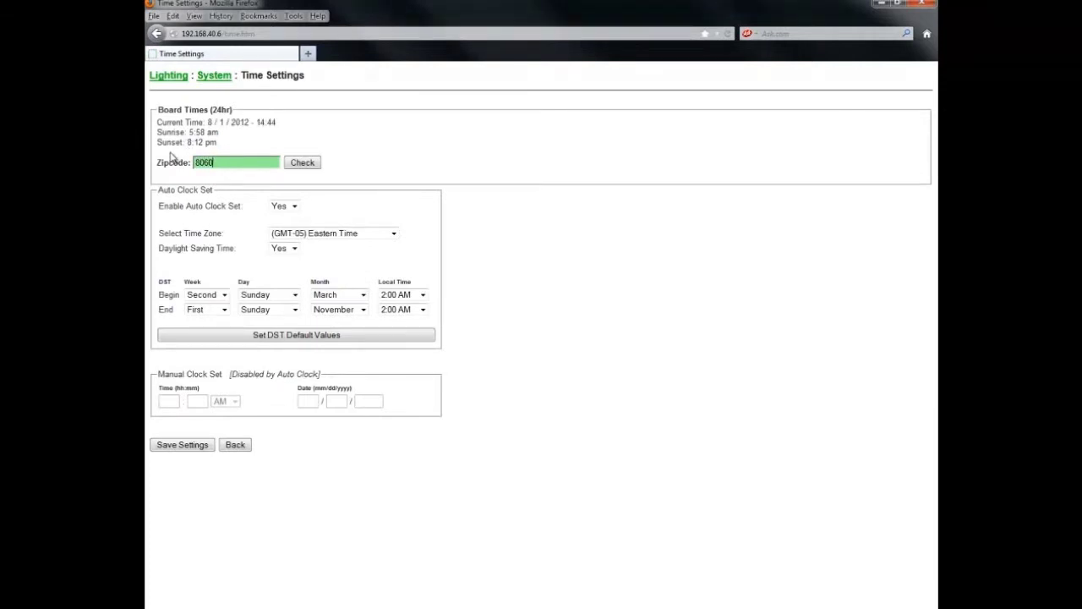
left_click(296, 167)
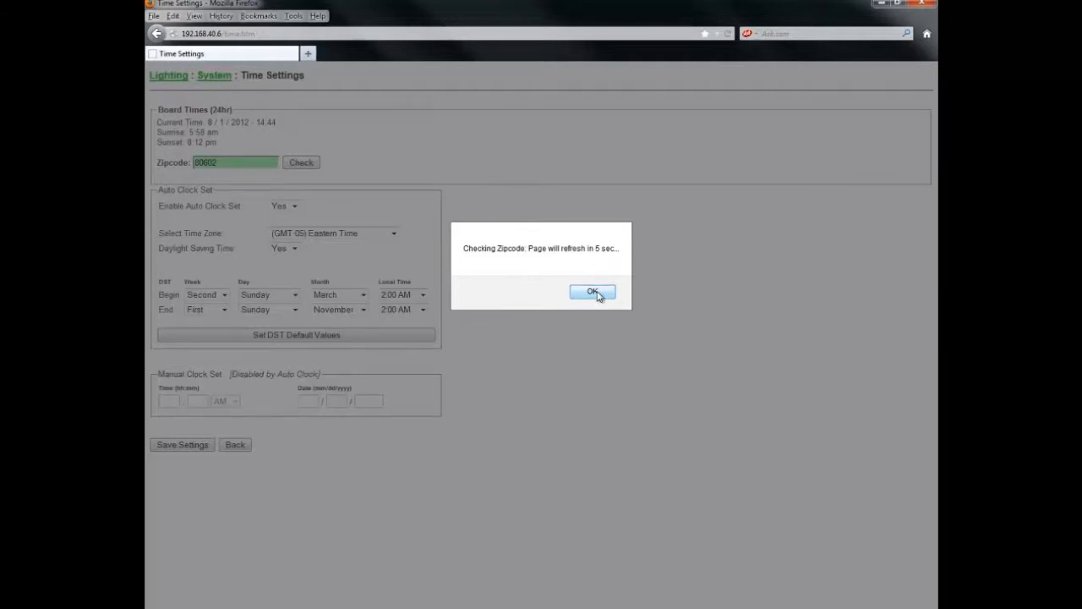
left_click(595, 292)
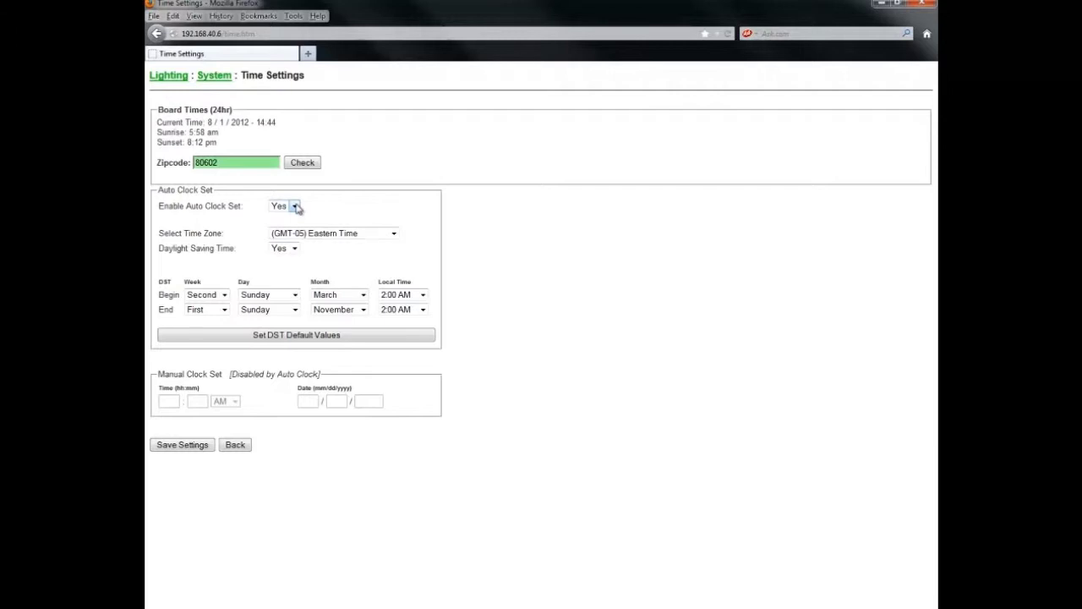
Set the time zone to (GMT-07) Mountain Time, keep Daylight Saving Time at Yes, and save the time settings
left_click(393, 233)
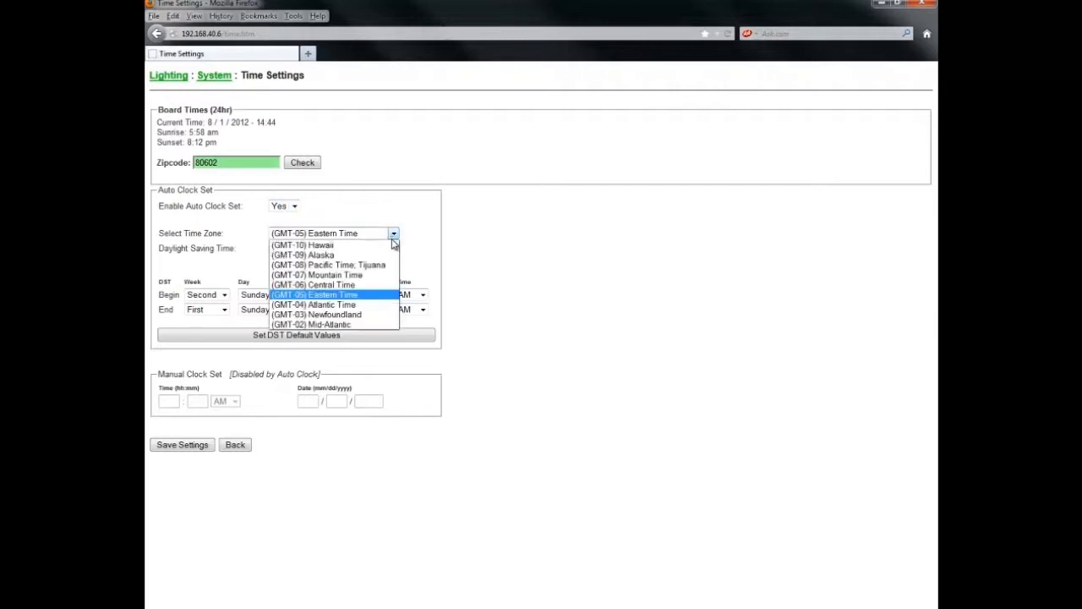
left_click(372, 276)
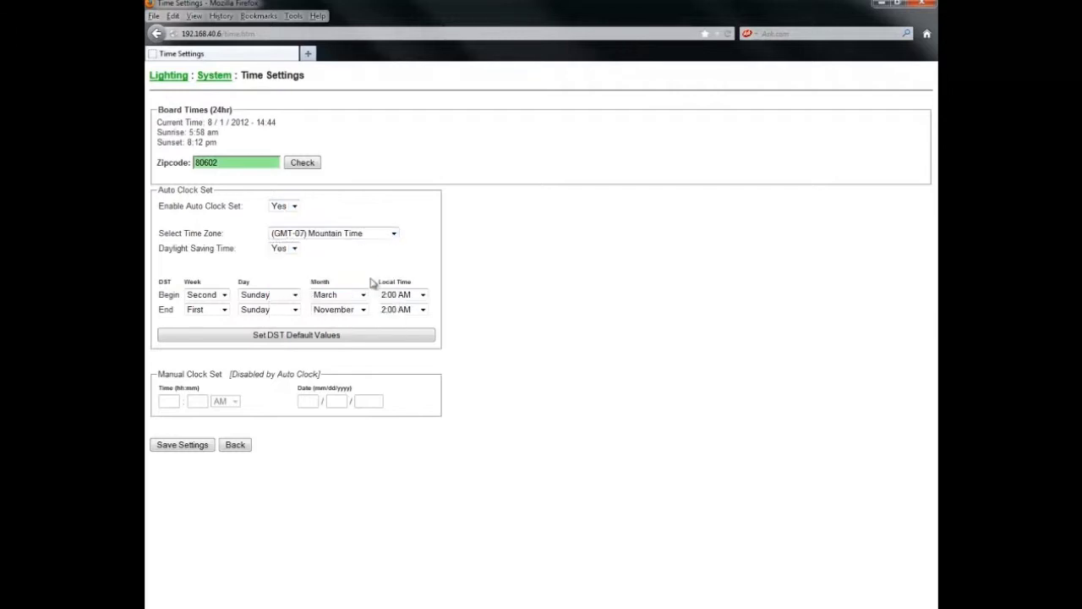
left_click(295, 249)
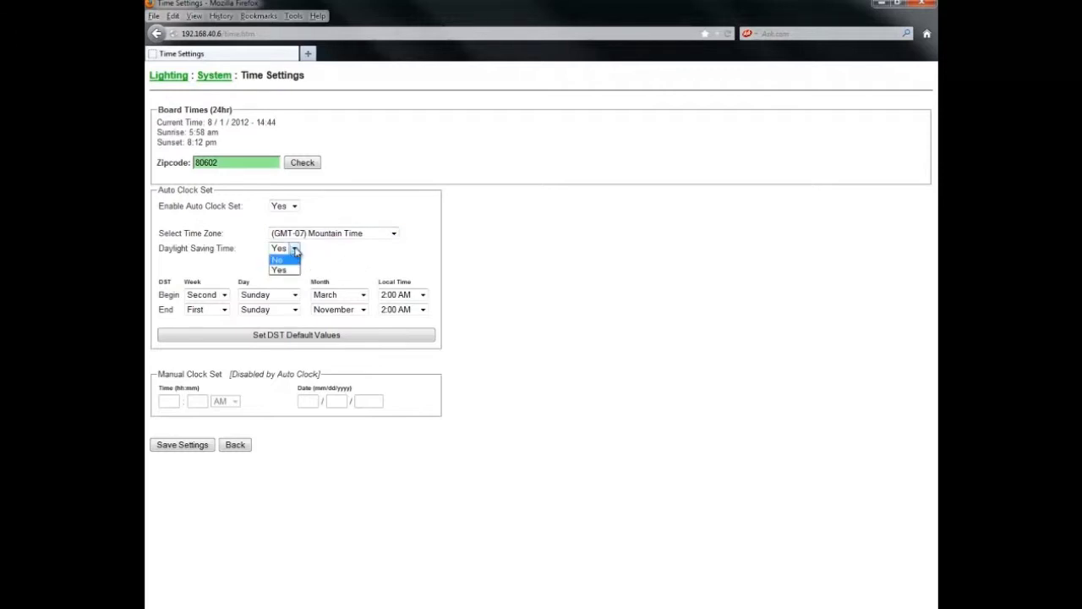
left_click(296, 249)
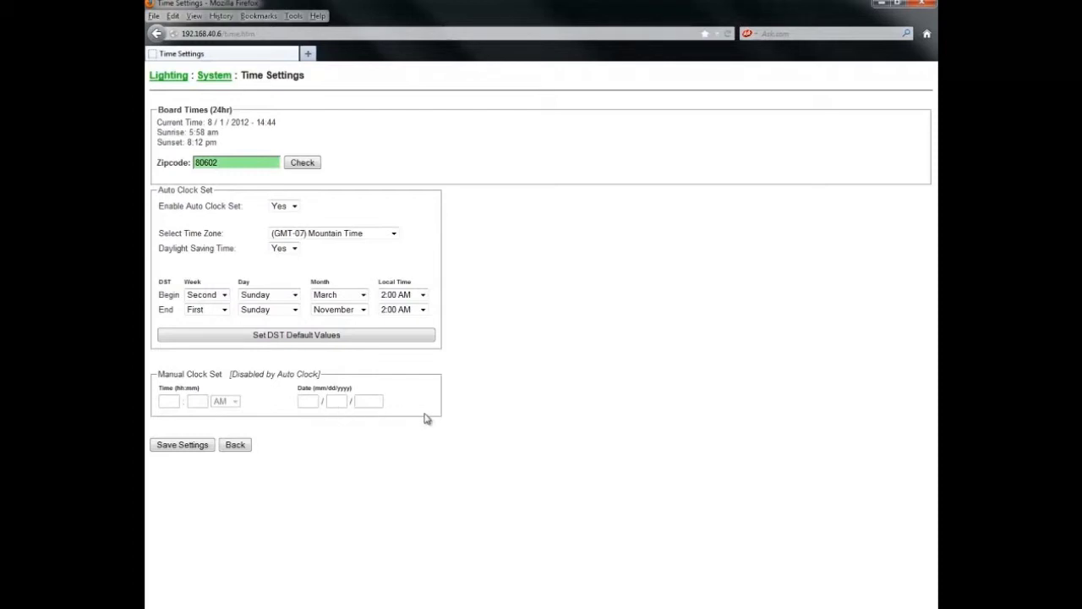
left_click(196, 453)
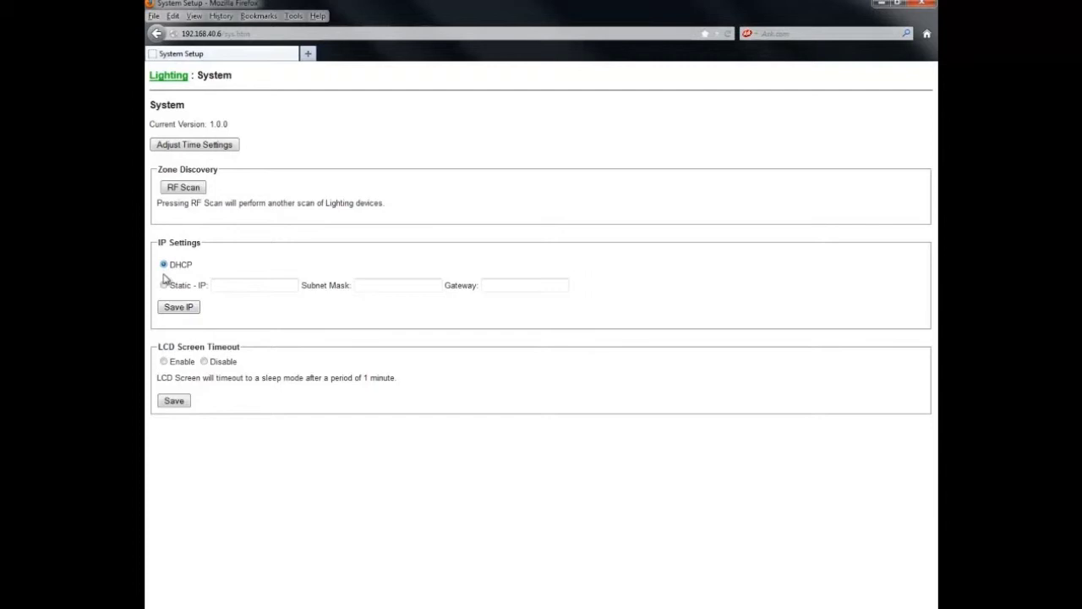
Switch the IP settings to static with address 192.168.40.6, then save and accept the board reboot
left_click(164, 285)
left_click(218, 287)
type("192.168.1.1")
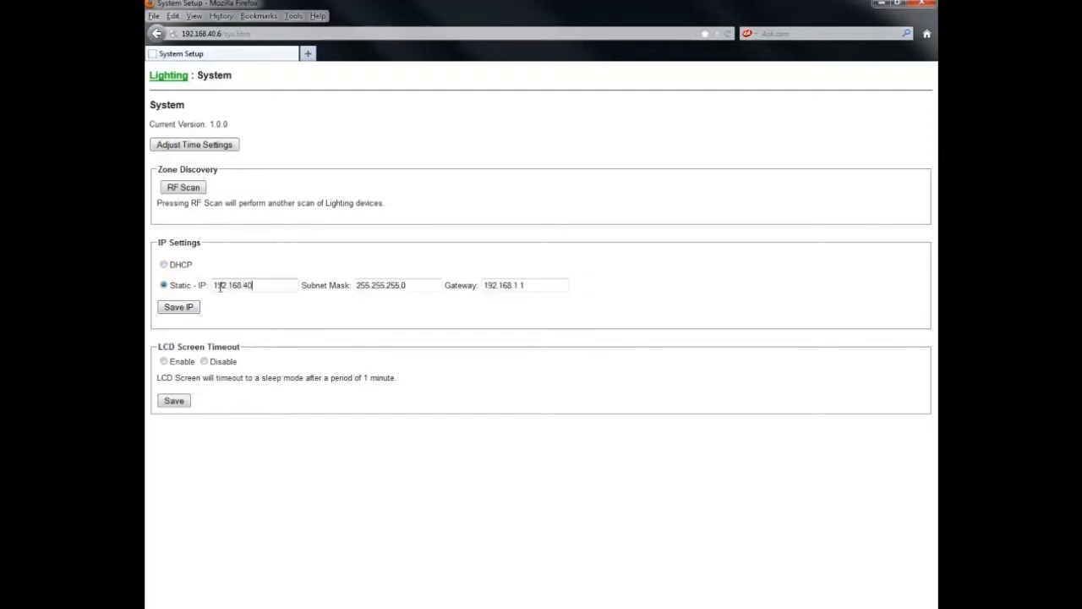
left_click(177, 310)
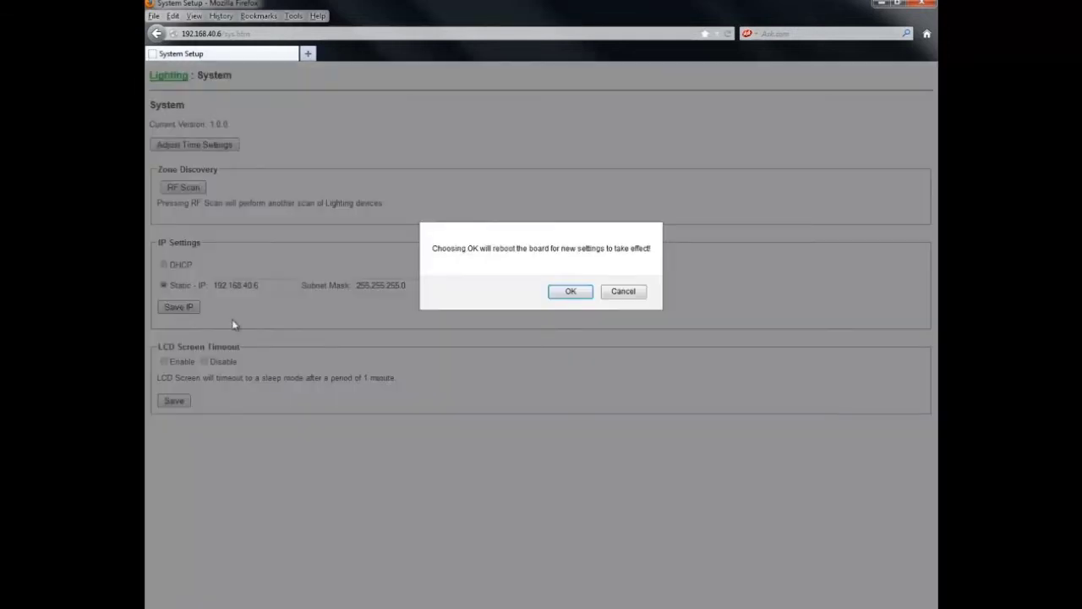
left_click(563, 292)
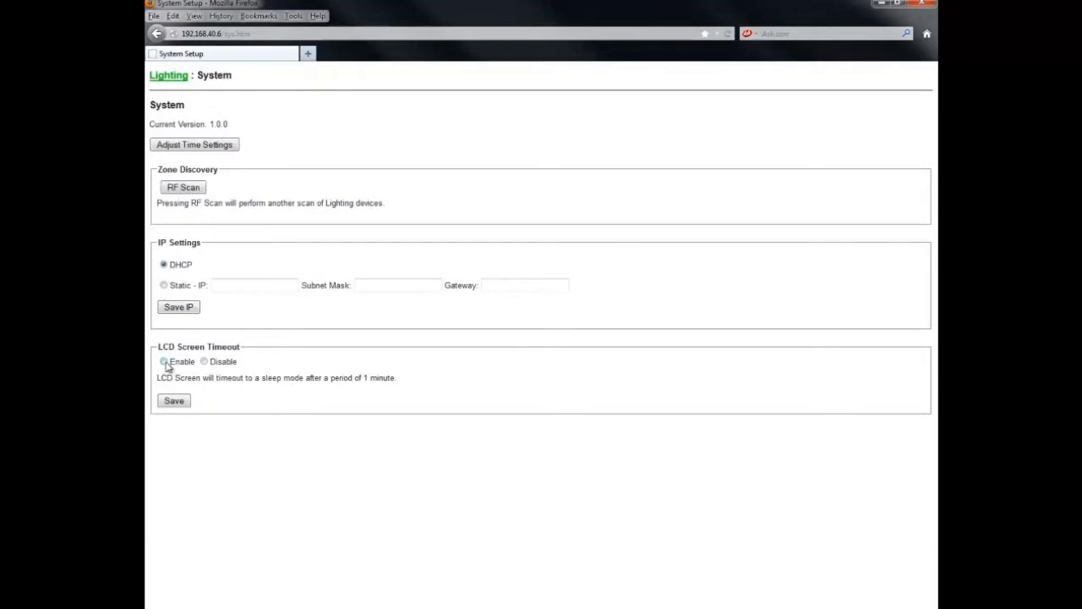
Enable the LCD screen timeout and save the setting
left_click(205, 363)
left_click(164, 362)
left_click(173, 401)
Open the lighting zones setup and refresh the list to load the lighting units
left_click(170, 77)
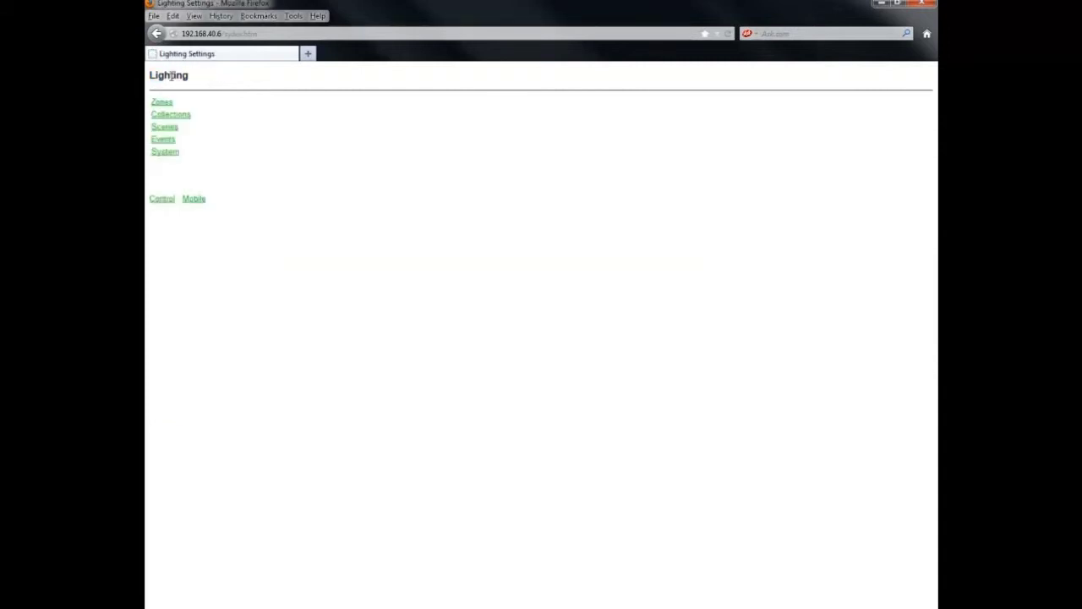
left_click(163, 105)
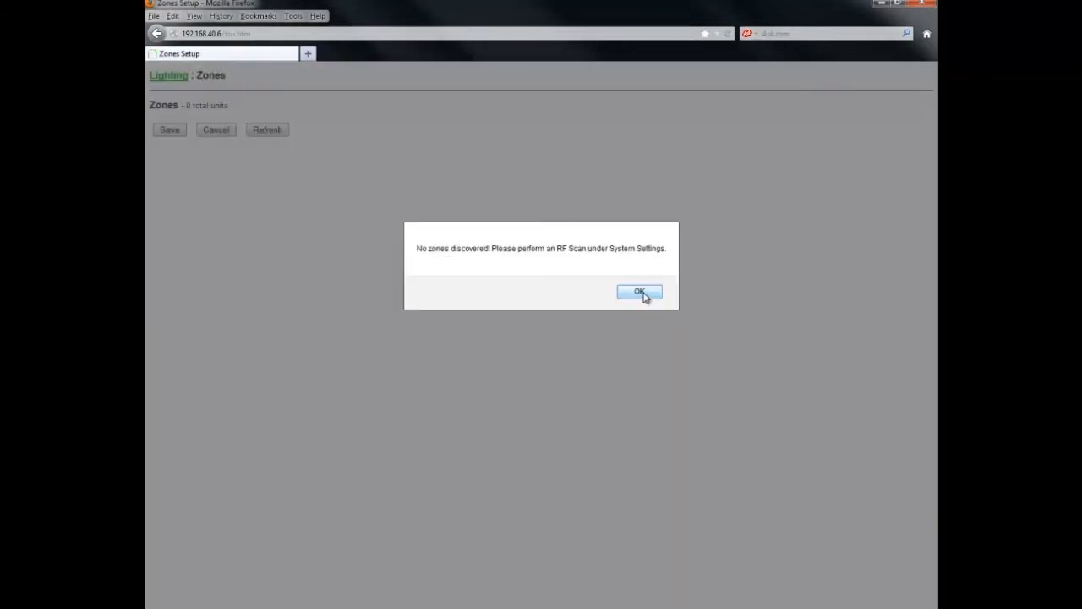
left_click(641, 293)
left_click(642, 293)
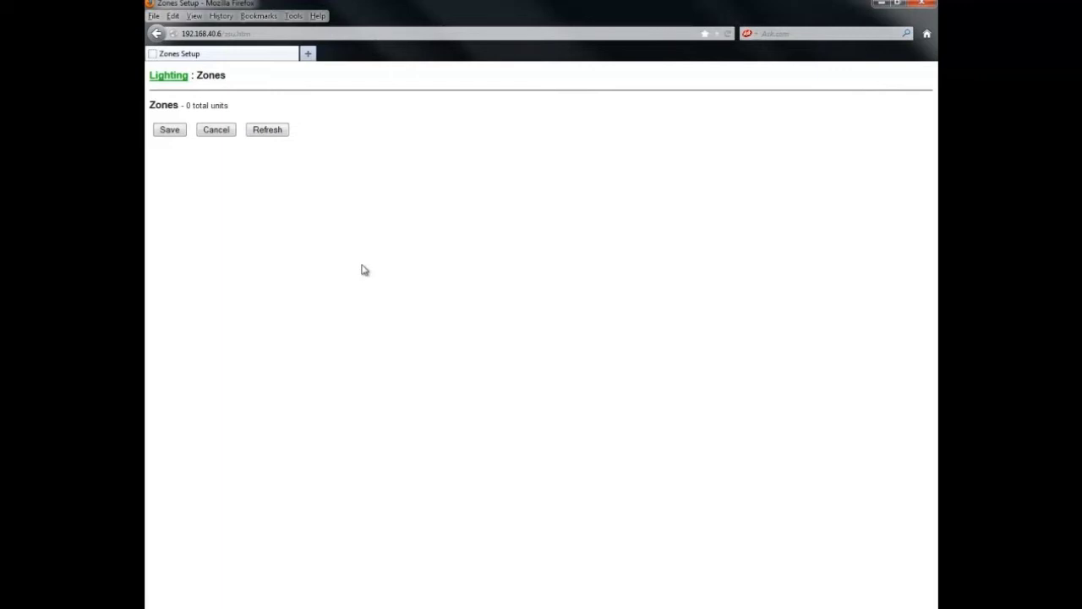
left_click(271, 134)
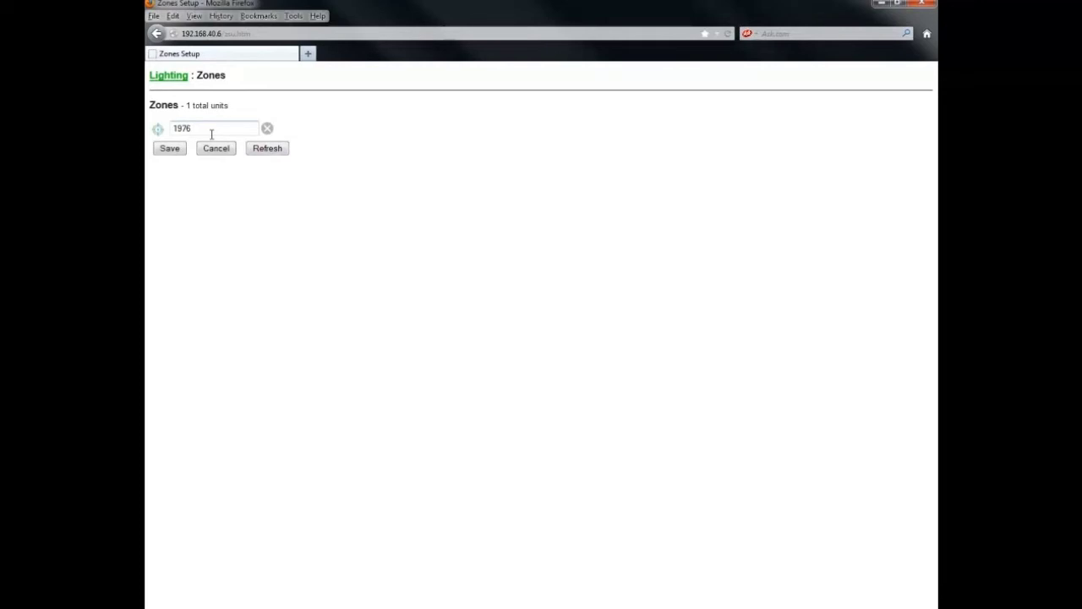
Rename zone 1976 to Kitchen Ceiling and save the zones
double_click(205, 131)
type("Kitchen Ceiling")
left_click(172, 151)
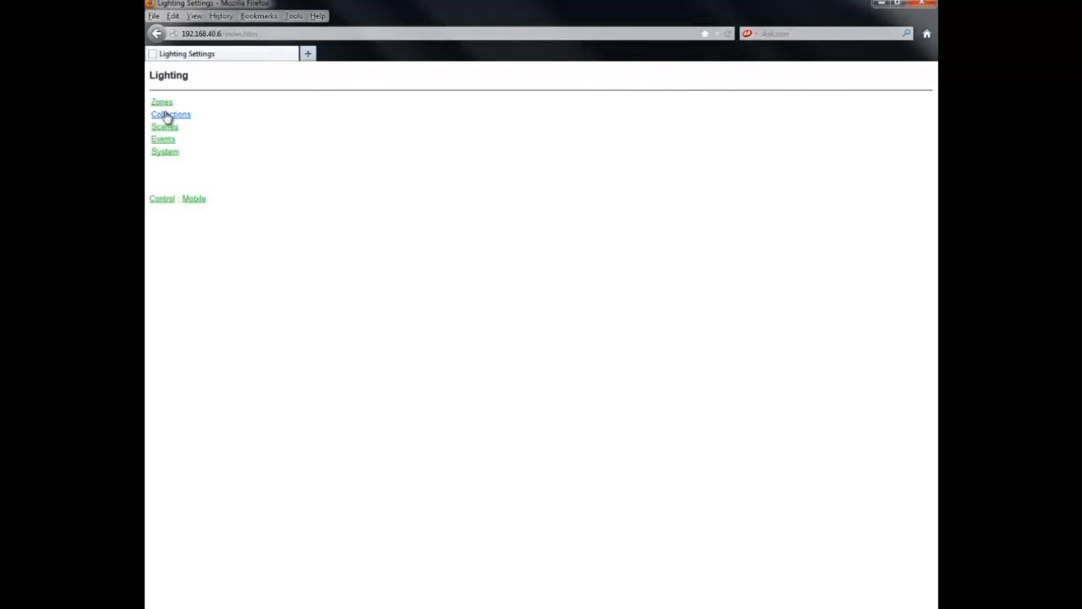
Create a collection named Kitchen in the first empty slot, include the Kitchen Ceiling zone, and save it
left_click(166, 115)
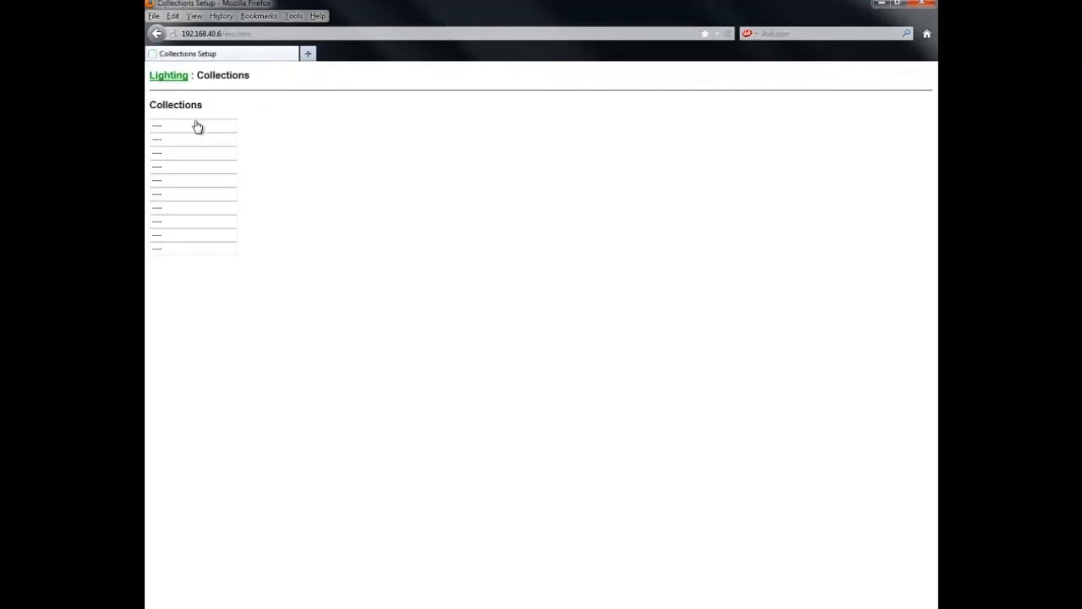
left_click(197, 127)
double_click(290, 152)
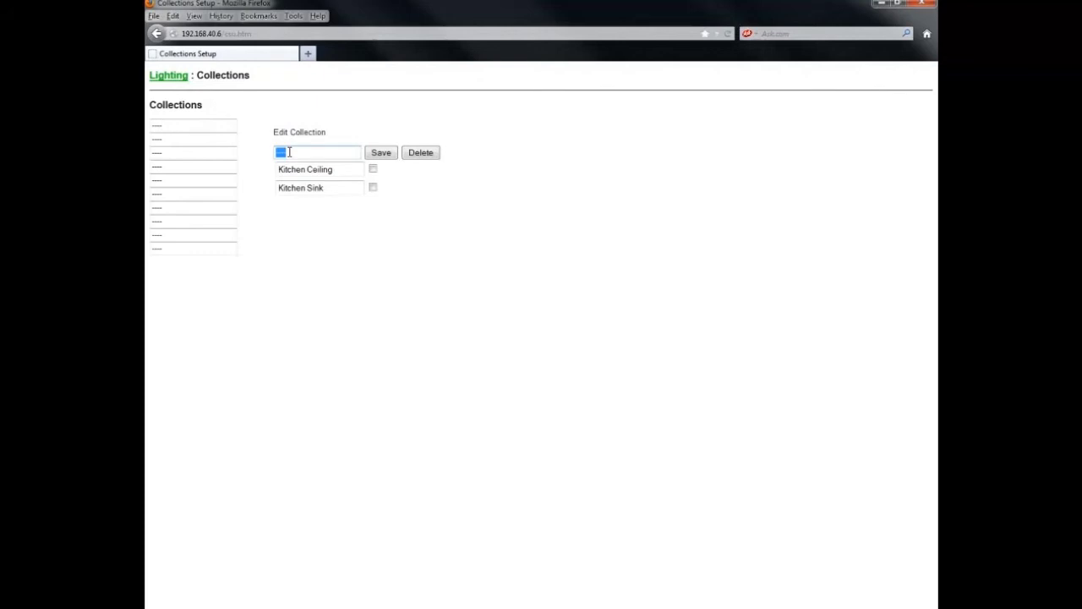
left_click(258, 147)
left_click(284, 152)
left_click_drag(285, 153, 241, 155)
type("Kitchen")
left_click(373, 170)
left_click(382, 152)
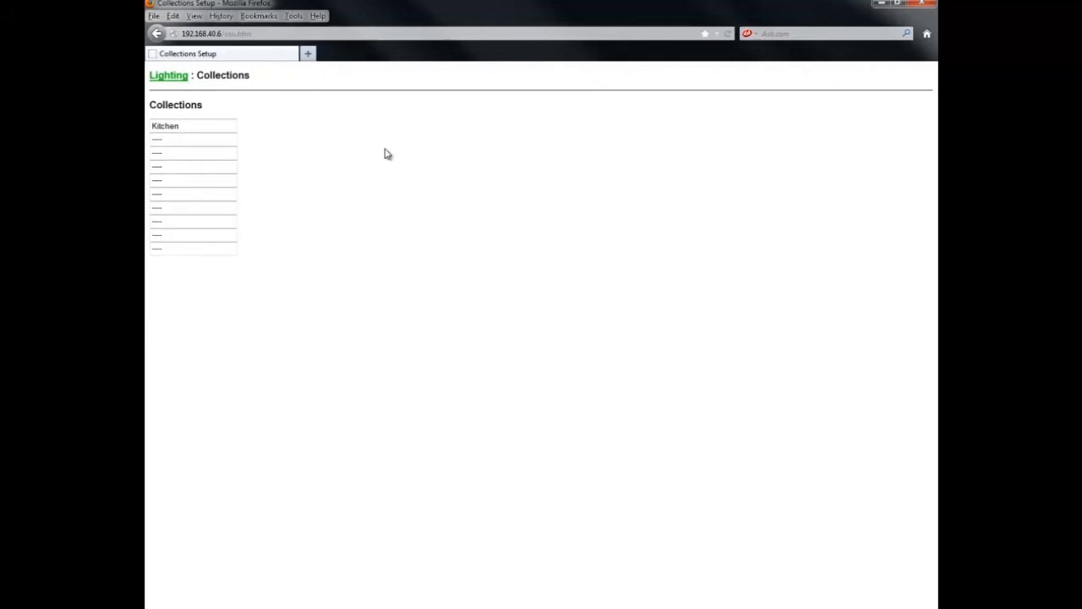
Open the first empty slot in the scenes setup and name the scene Kitchen On
left_click(174, 80)
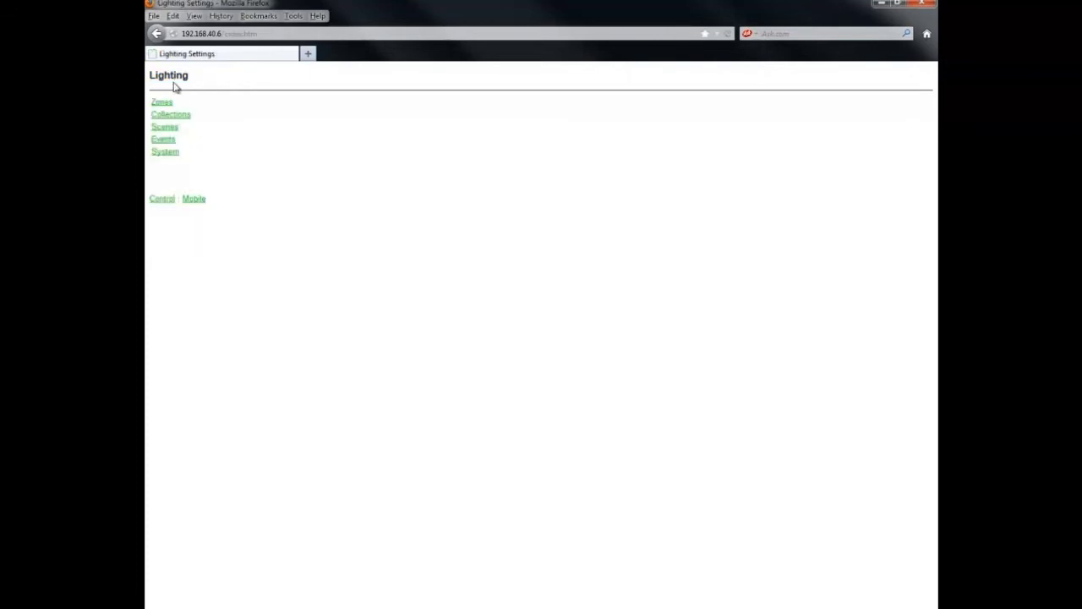
left_click(174, 129)
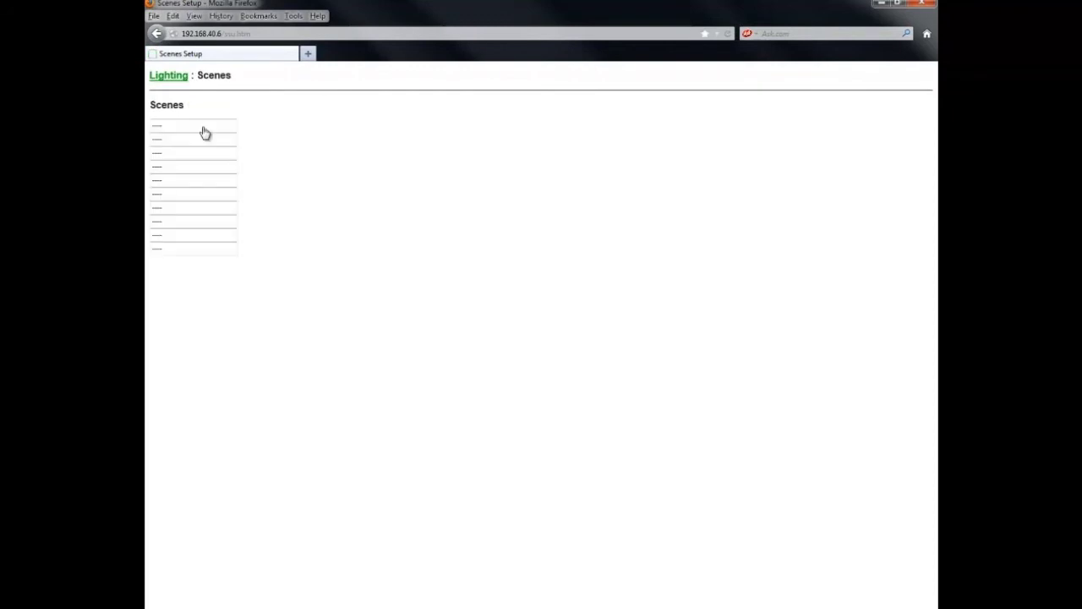
left_click(156, 126)
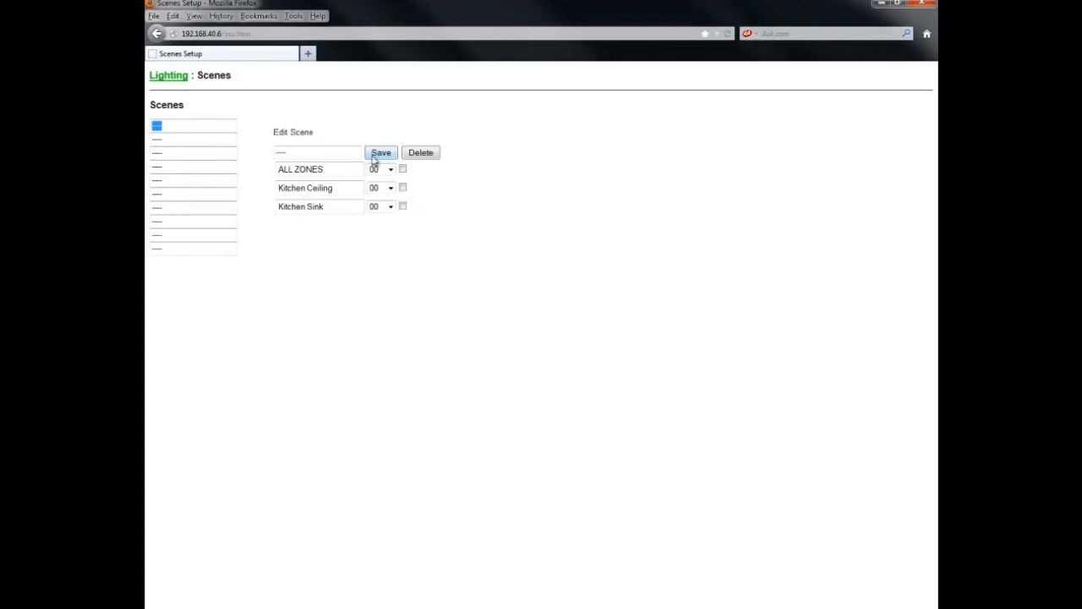
double_click(291, 153)
type("Kitchen On")
Include Kitchen Ceiling and Kitchen Sink in the scene at level 90 each, and save the scene
left_click(390, 188)
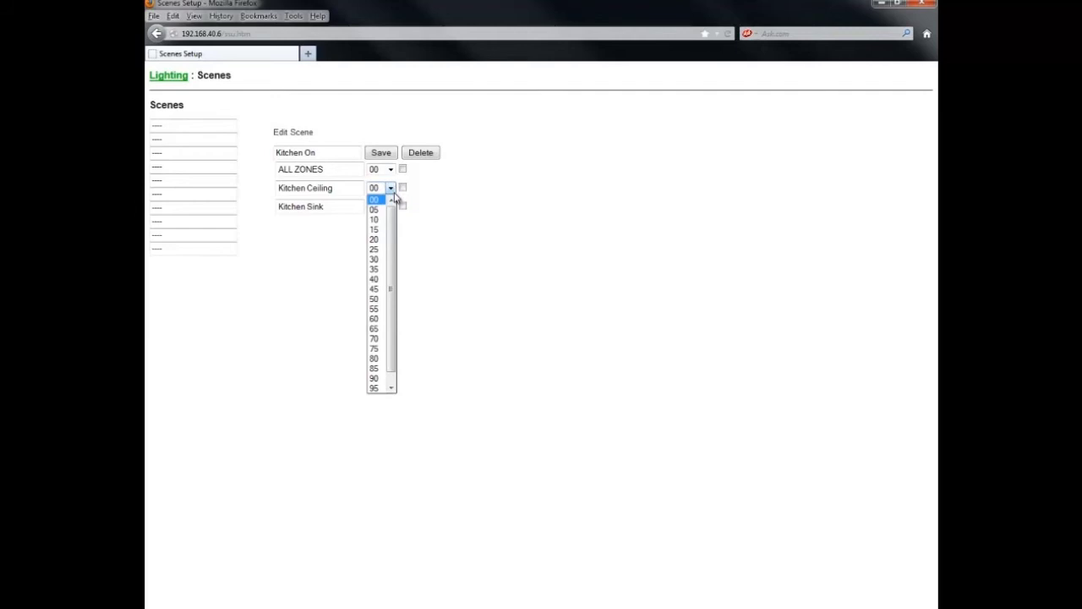
left_click(403, 188)
left_click(403, 207)
left_click(391, 206)
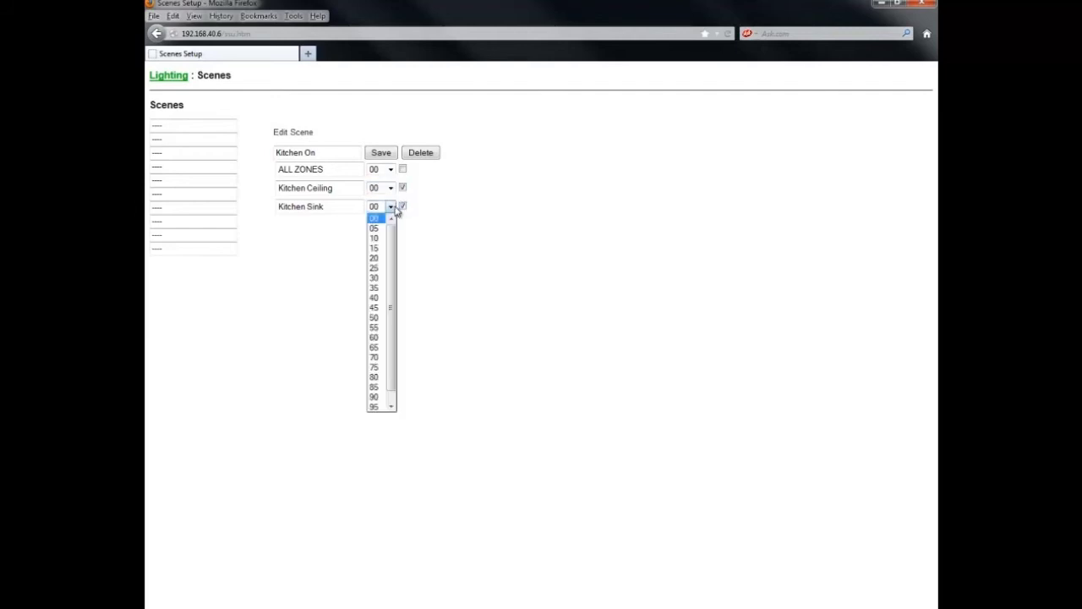
scroll(389, 393, "down", 1)
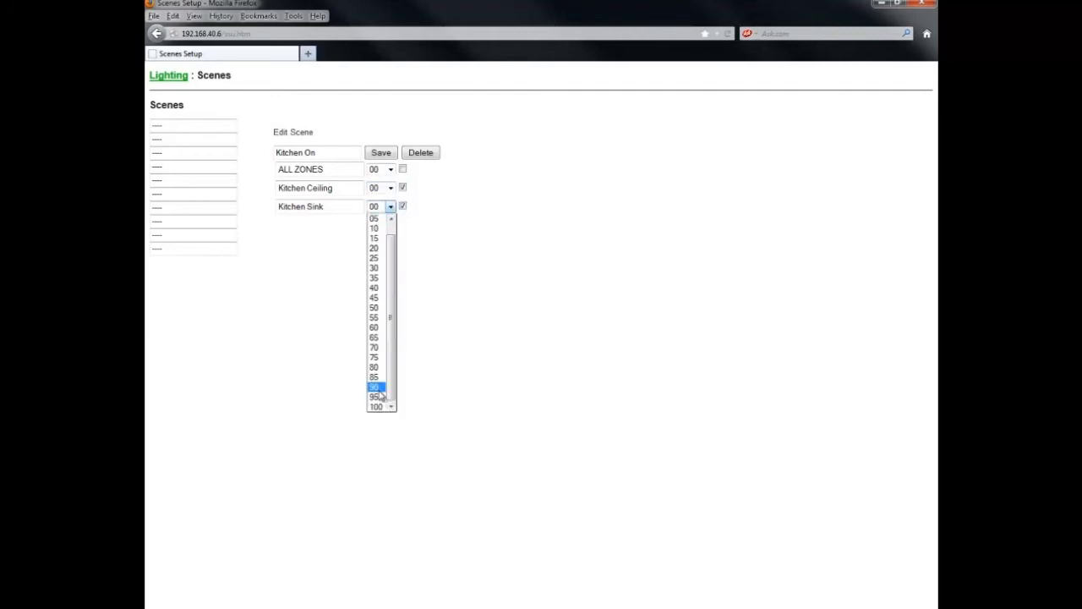
left_click(377, 389)
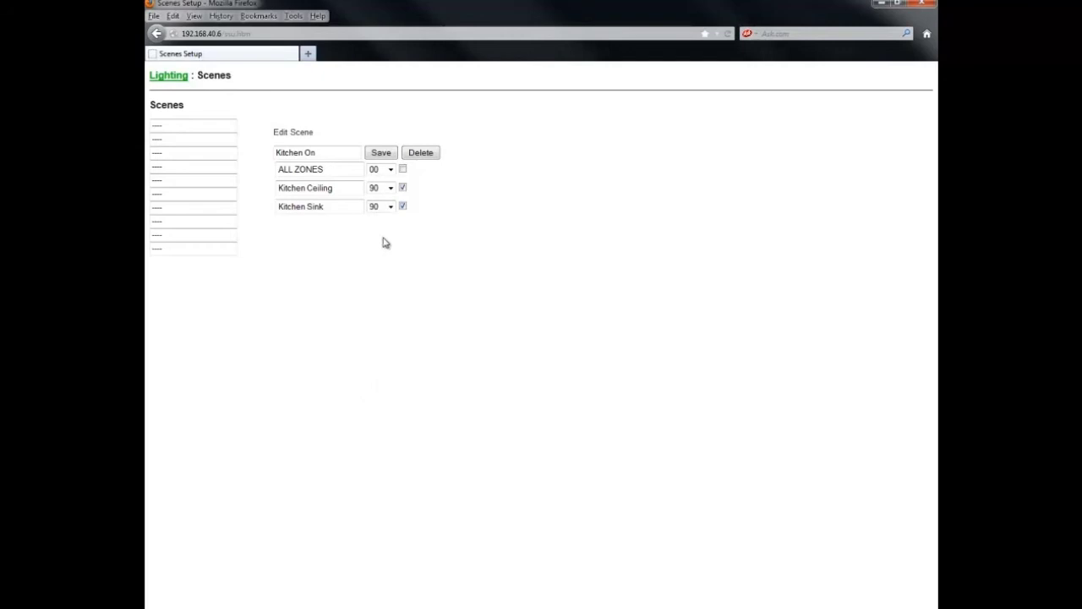
left_click(382, 153)
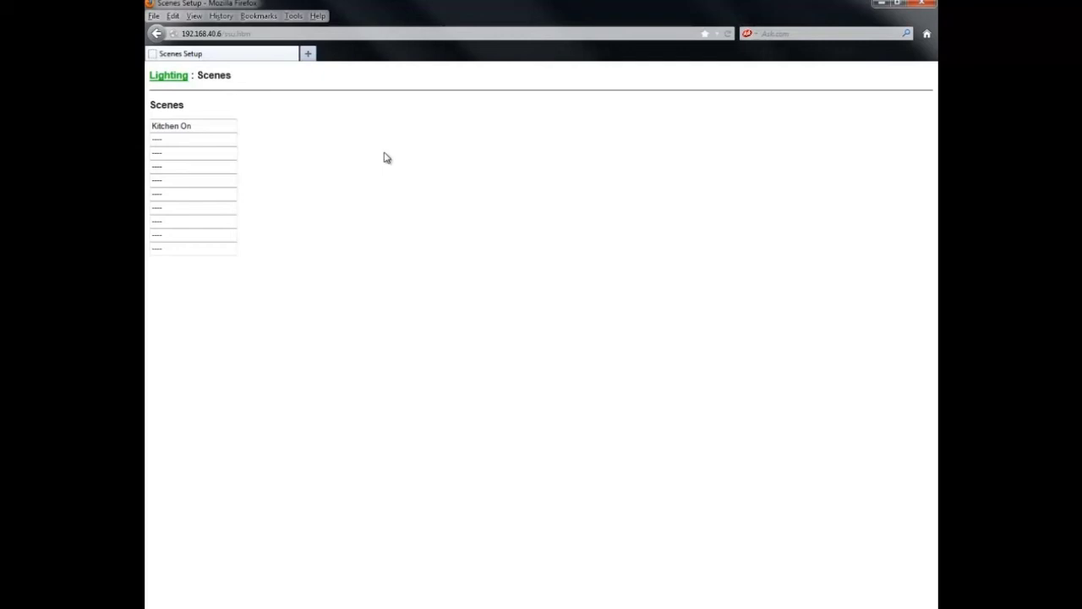
left_click(172, 79)
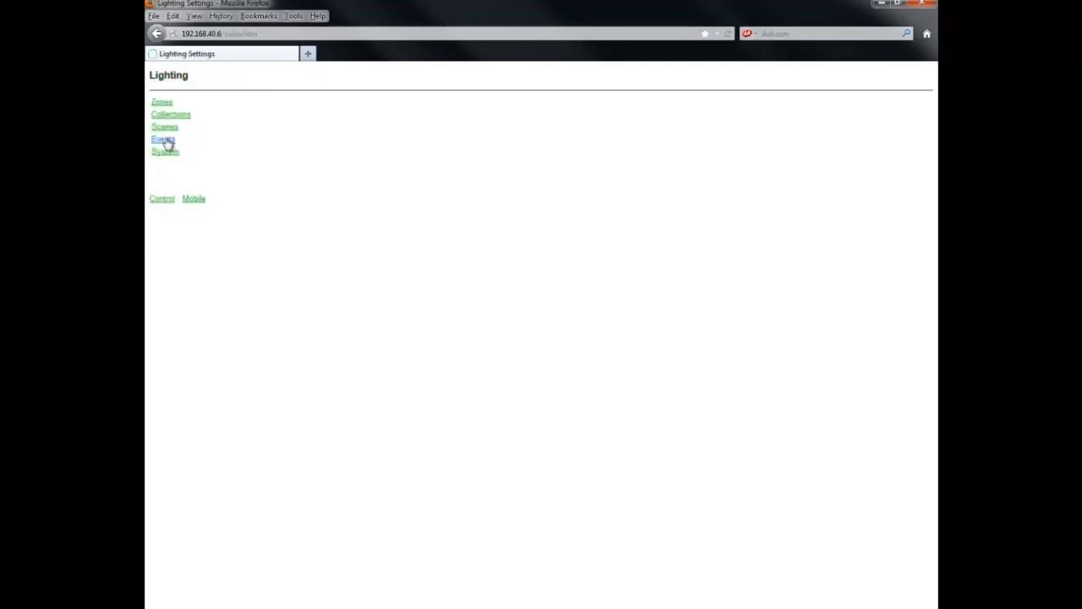
Open the events setup, select the first empty event slot, and name the event Good Morning
left_click(164, 141)
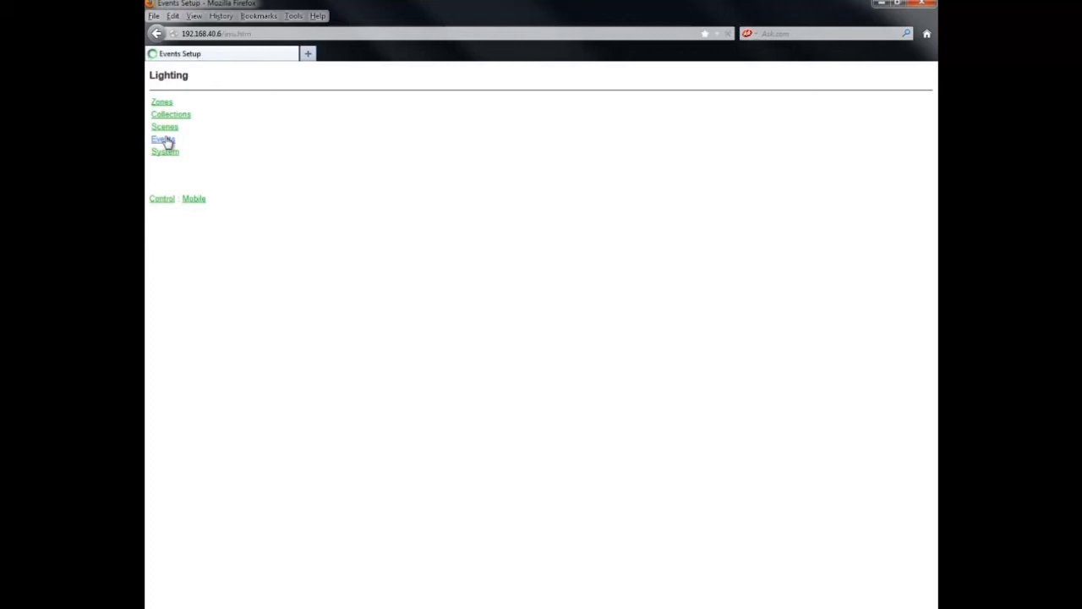
left_click(212, 223)
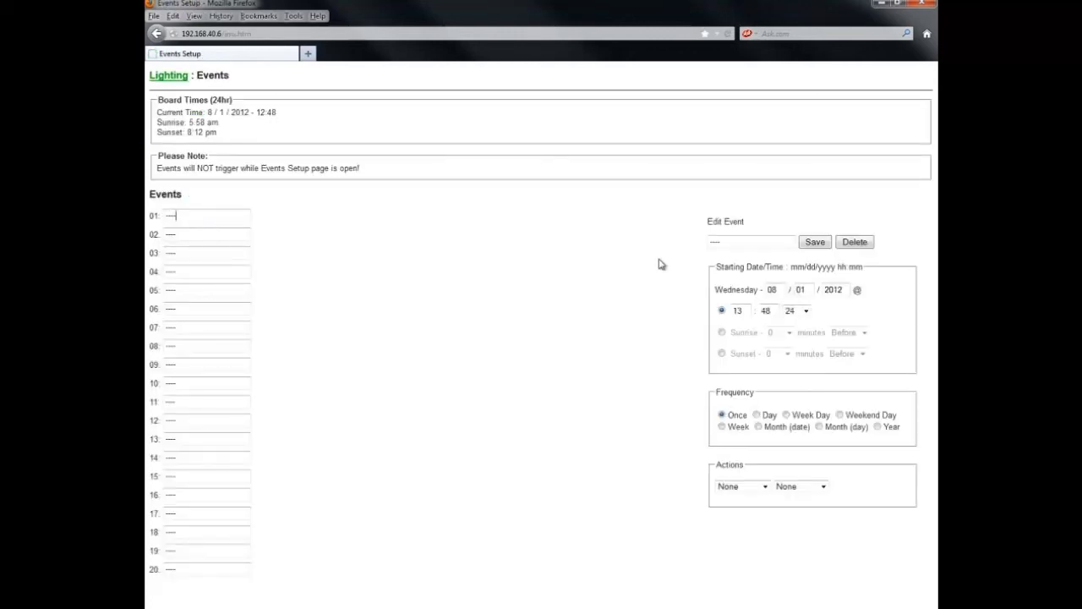
double_click(723, 242)
type("Good Morning")
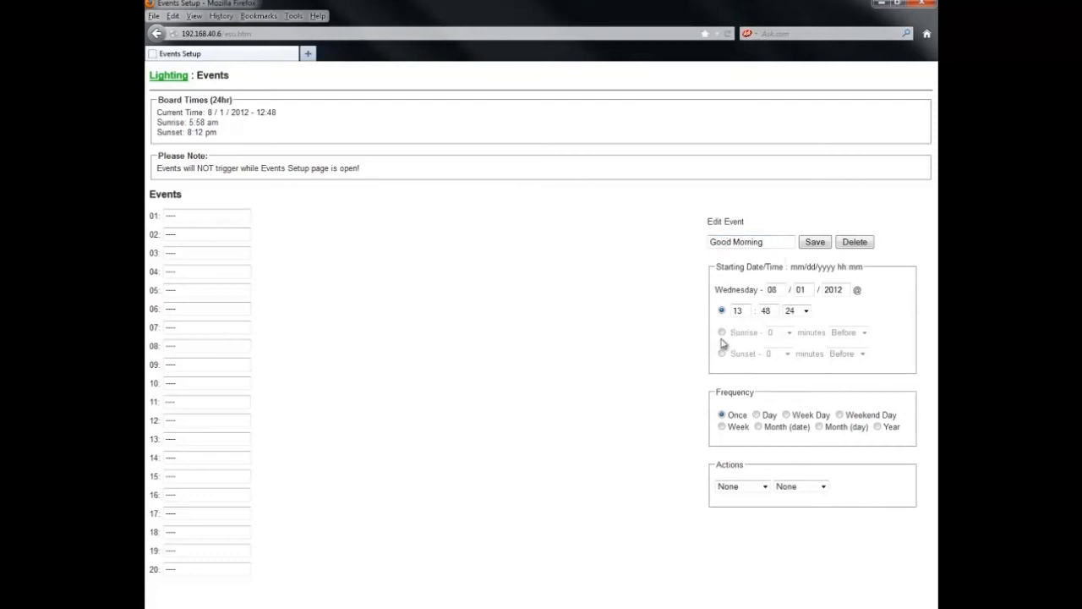
Set the Good Morning event's starting time to 6:00 AM
double_click(741, 310)
type("6")
double_click(780, 310)
type("00")
left_click(805, 311)
left_click(795, 329)
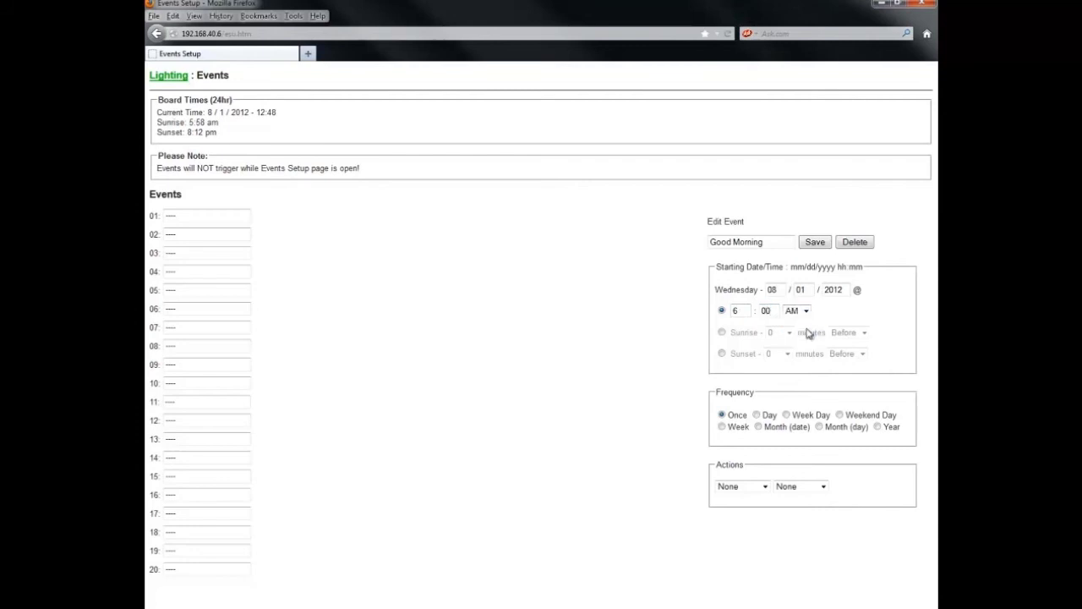
left_click(722, 332)
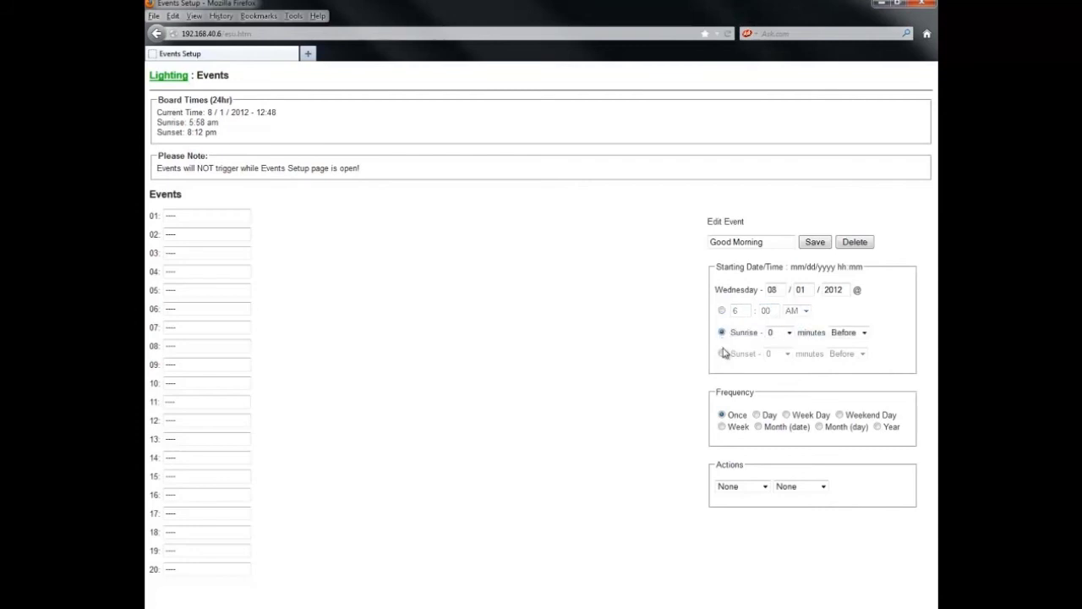
left_click(788, 334)
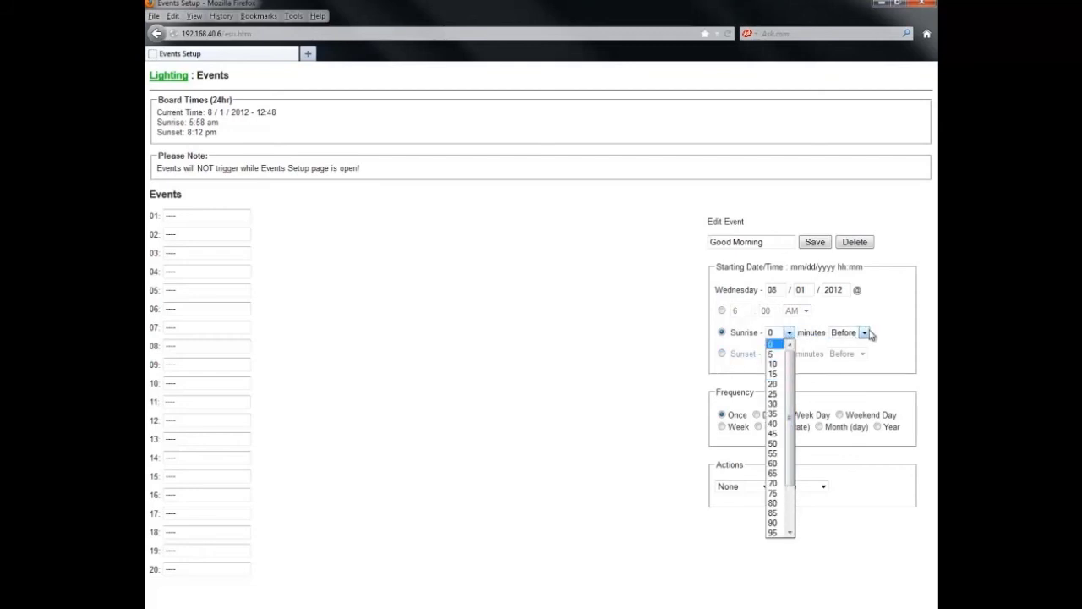
left_click(870, 335)
left_click(870, 335)
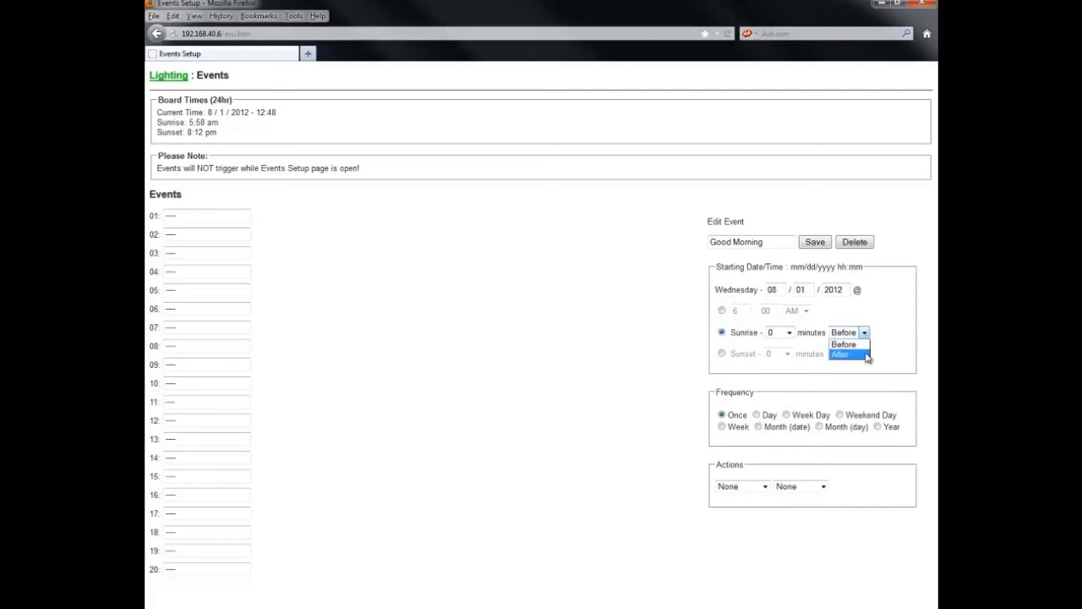
left_click(724, 361)
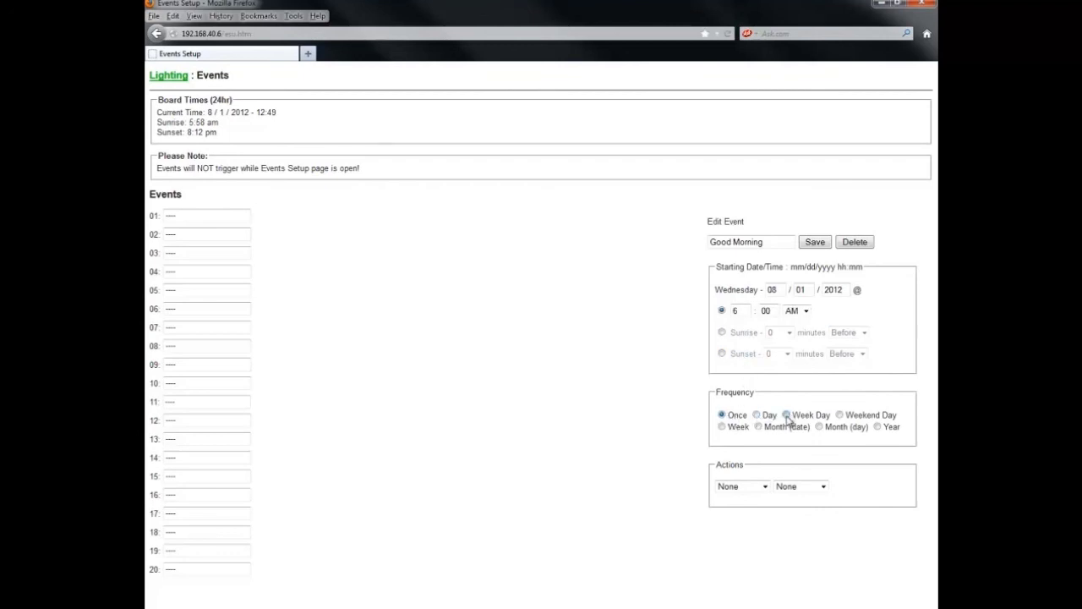
Set the Good Morning event's frequency to Week Day and choose the Kitchen On scene as its first action
left_click(786, 416)
left_click(765, 488)
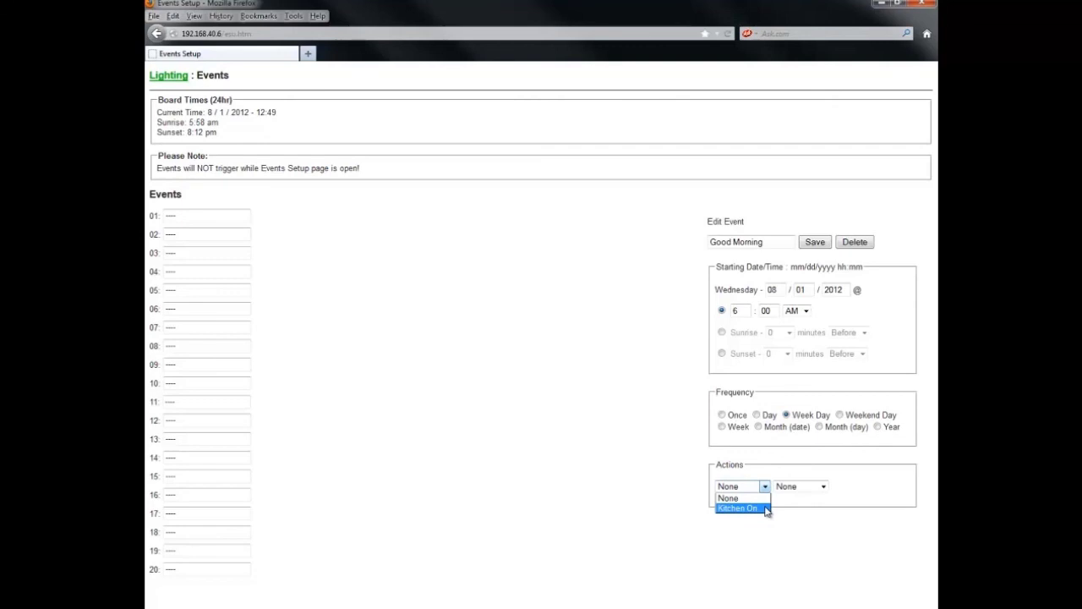
left_click(738, 509)
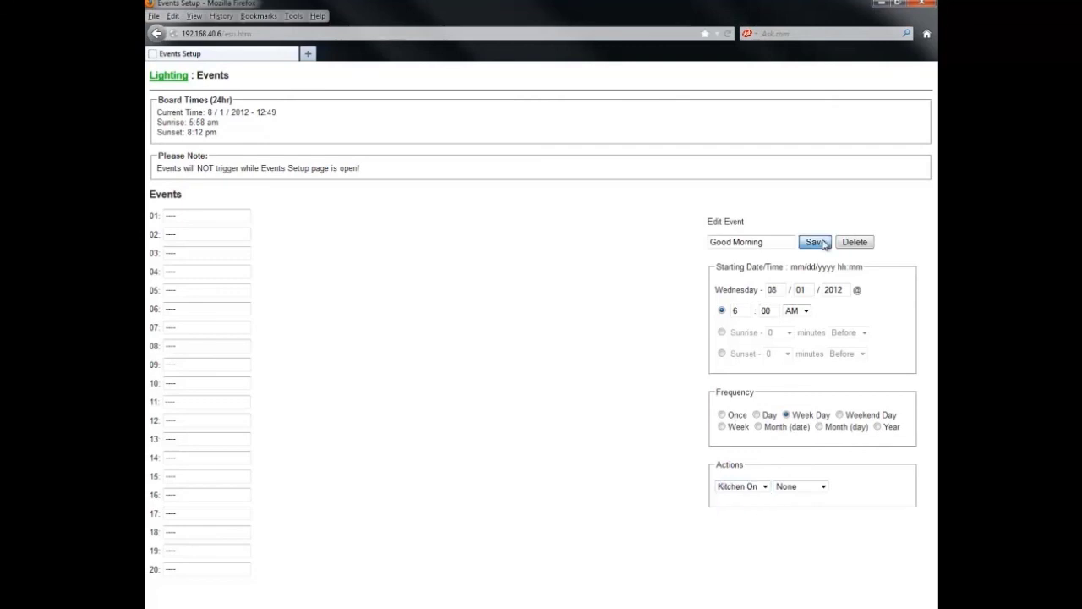